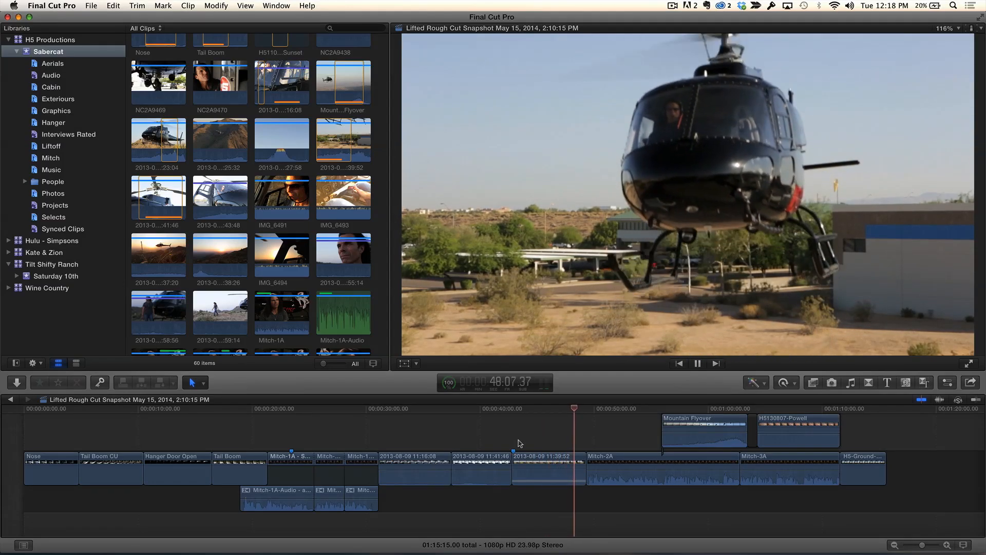
Step: Pause the Lifted Rough Cut Snapshot at 49:00 on the helicopter liftoff shot
key(space)
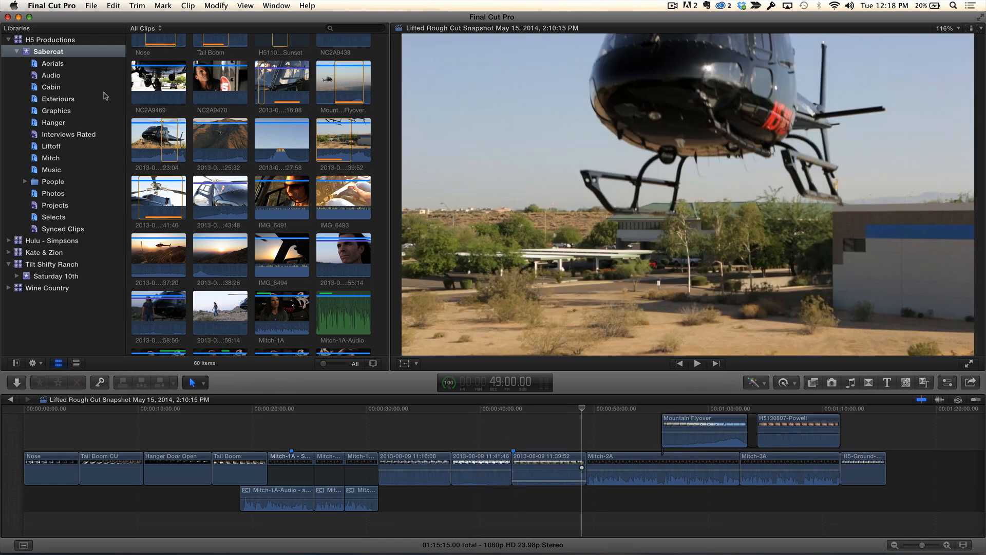
Step: Swap the 11:39:52 timeline clip for the 11:23:04 helicopter shot using Replace and Add to Audition
click(164, 146)
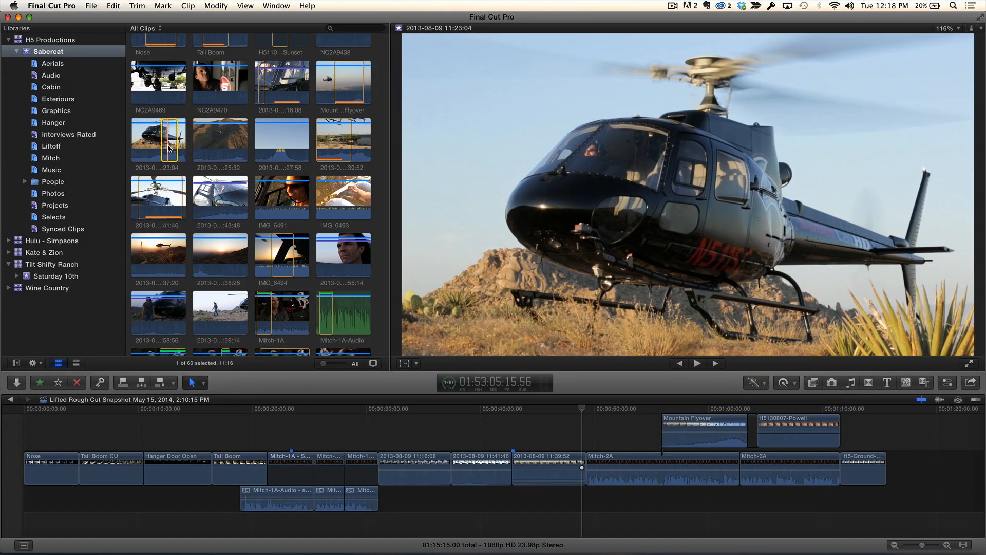
drag(490, 406, 537, 460)
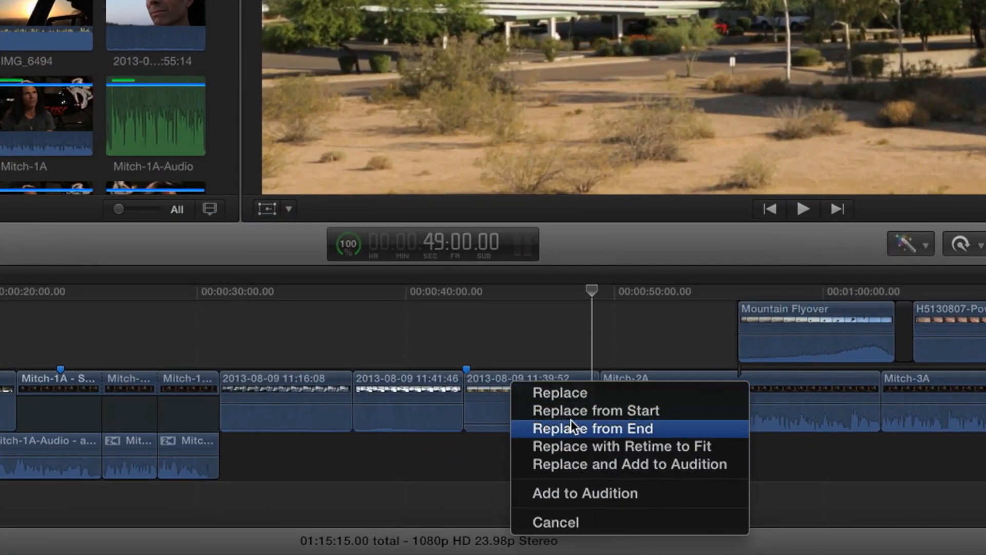
click(576, 459)
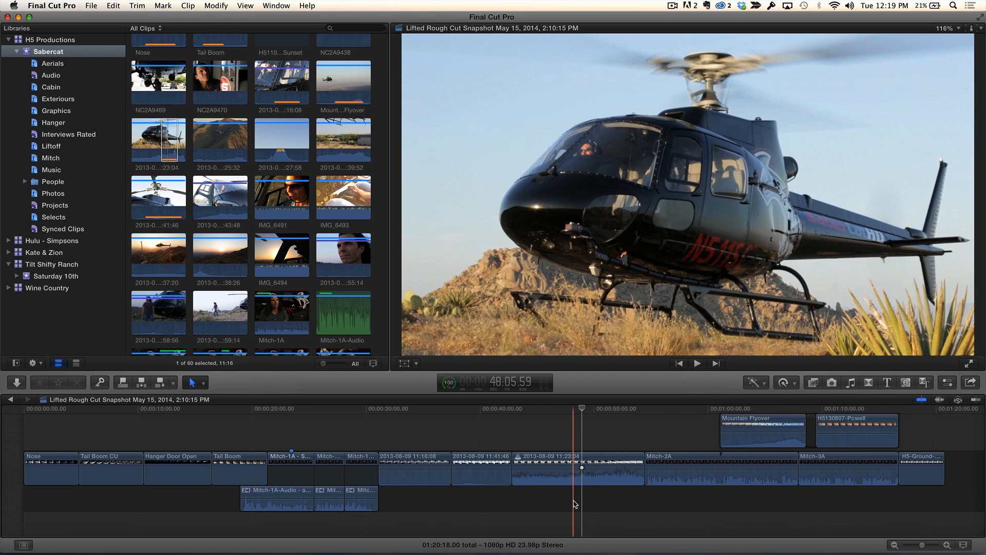
scroll(197, 243, down, 10)
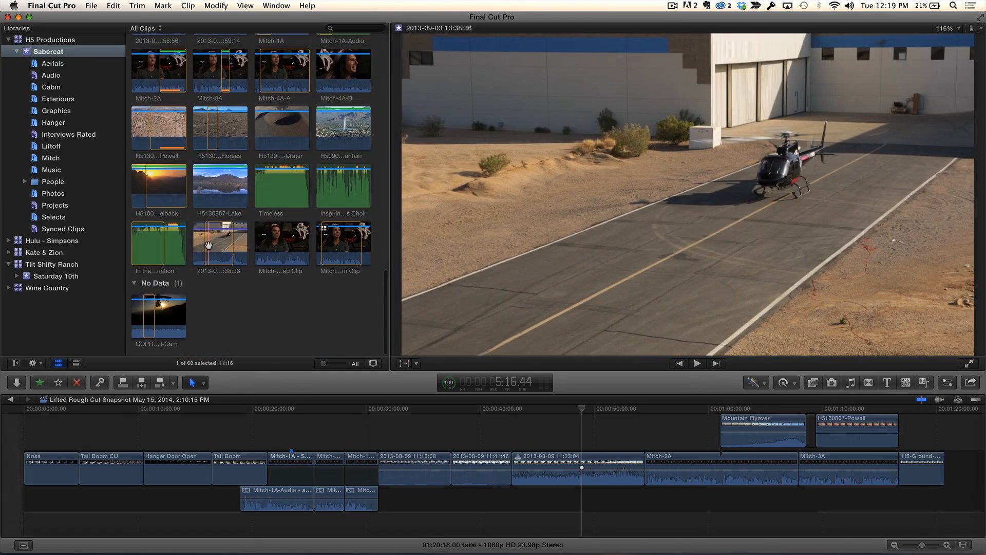
Step: Add a marked range of the 13:38:36 road shot to the helicopter audition
drag(205, 246, 232, 247)
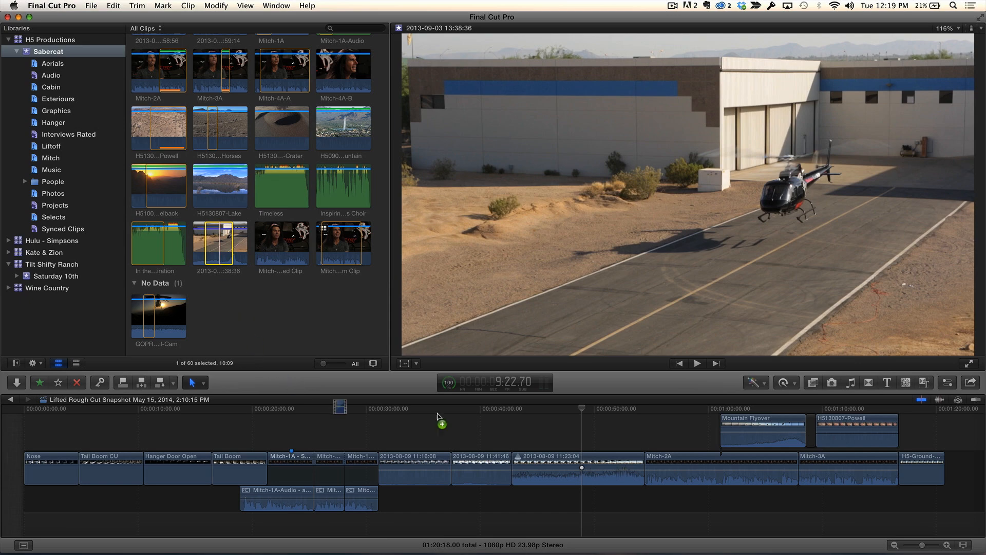
drag(587, 475, 587, 473)
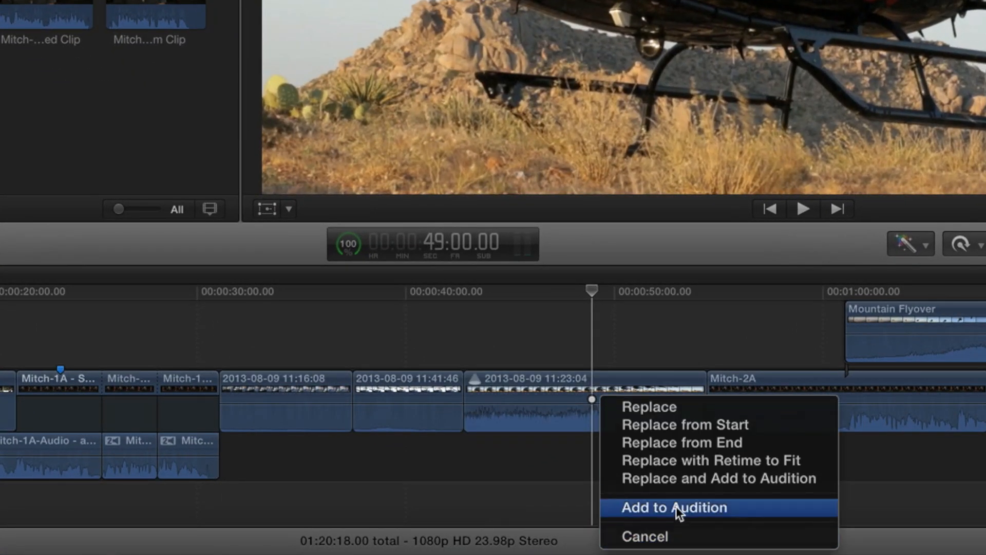
click(676, 507)
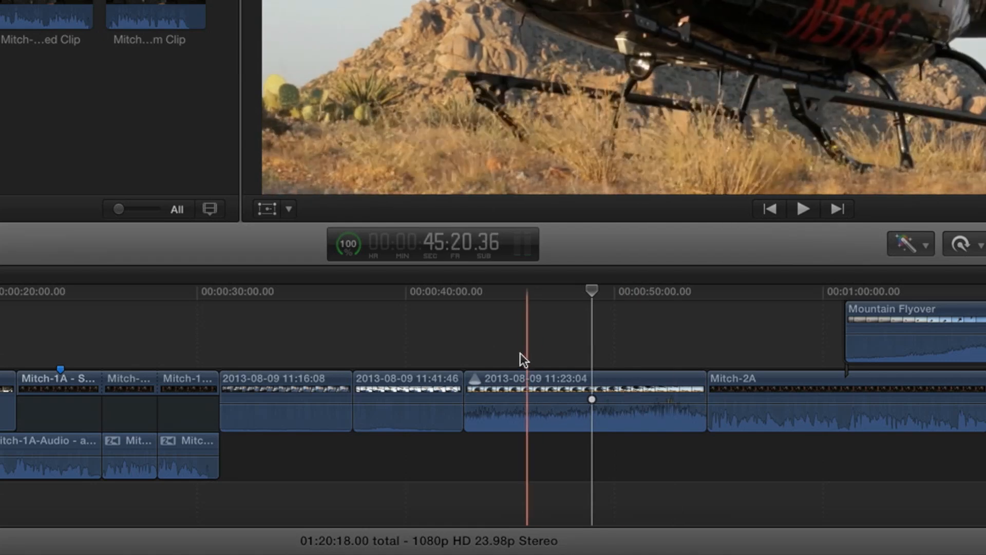
Step: Preview the audition's picks, then close it with the 11:23:04 helicopter shot still active
click(474, 376)
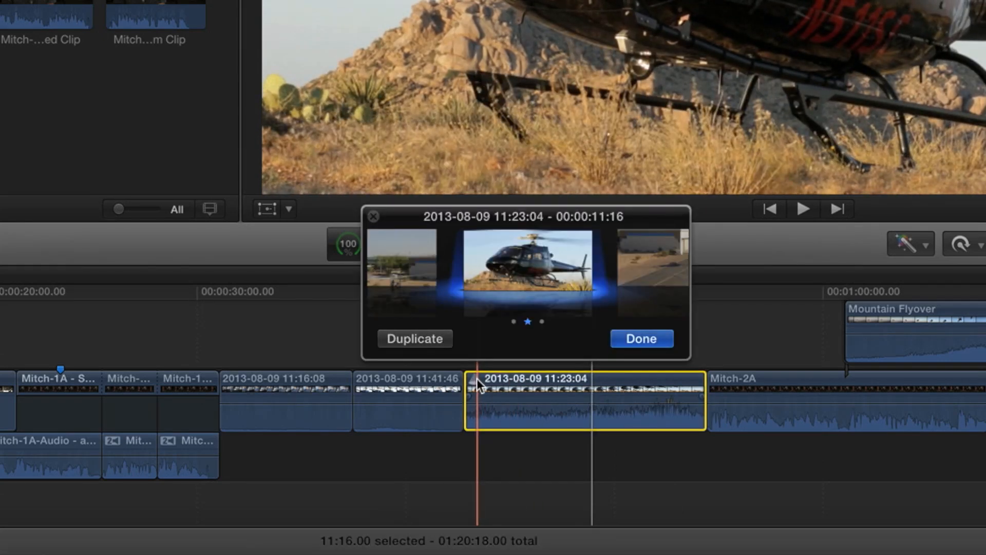
key(Right)
key(Left)
key(Left)
key(Right)
key(Right)
key(Left)
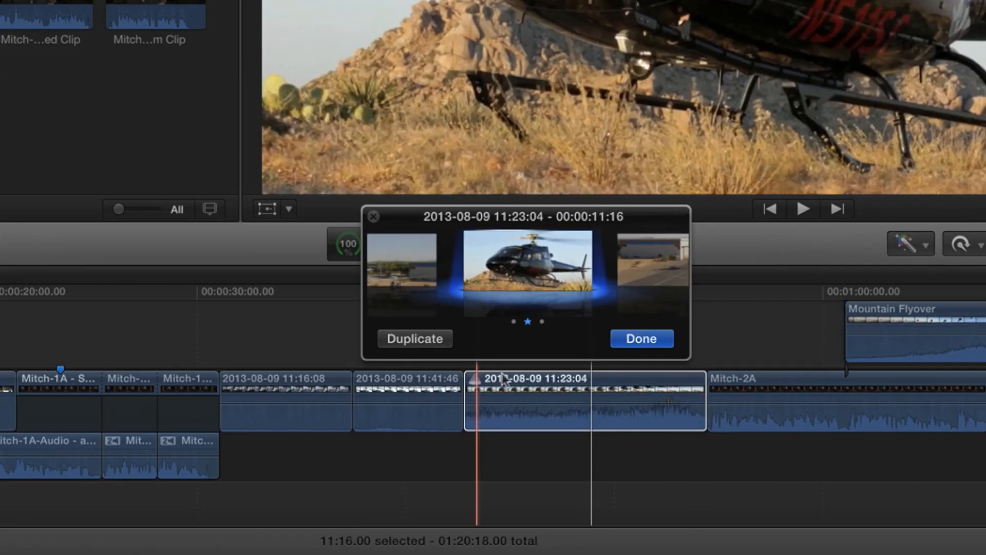
click(643, 338)
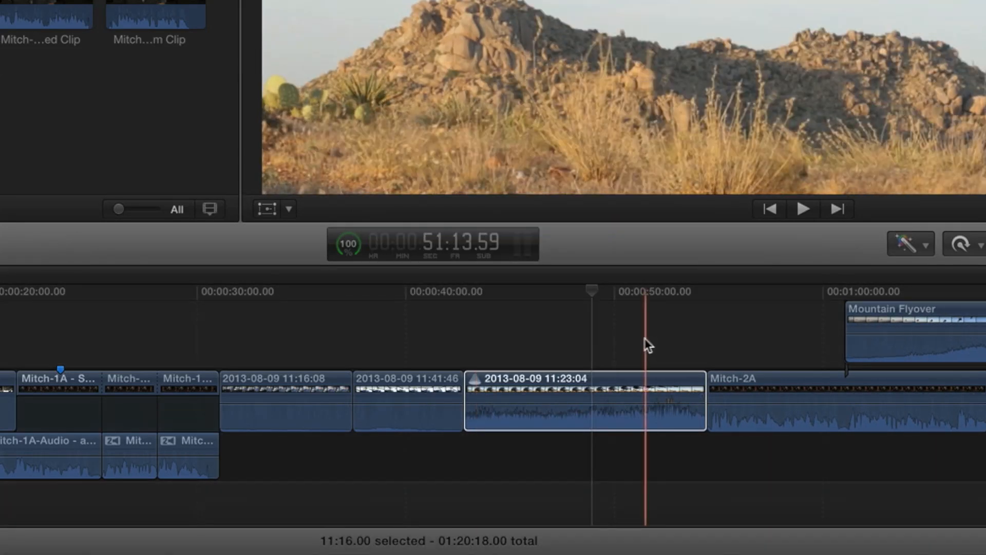
Step: Switch the audition's active pick to the shorter 11:39:52 clip
click(542, 322)
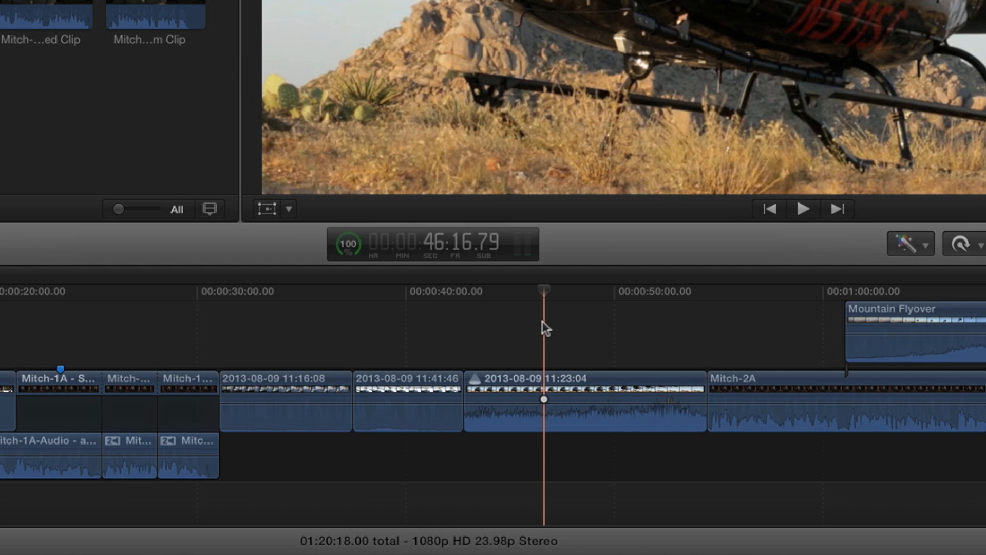
key(ctrl+Right)
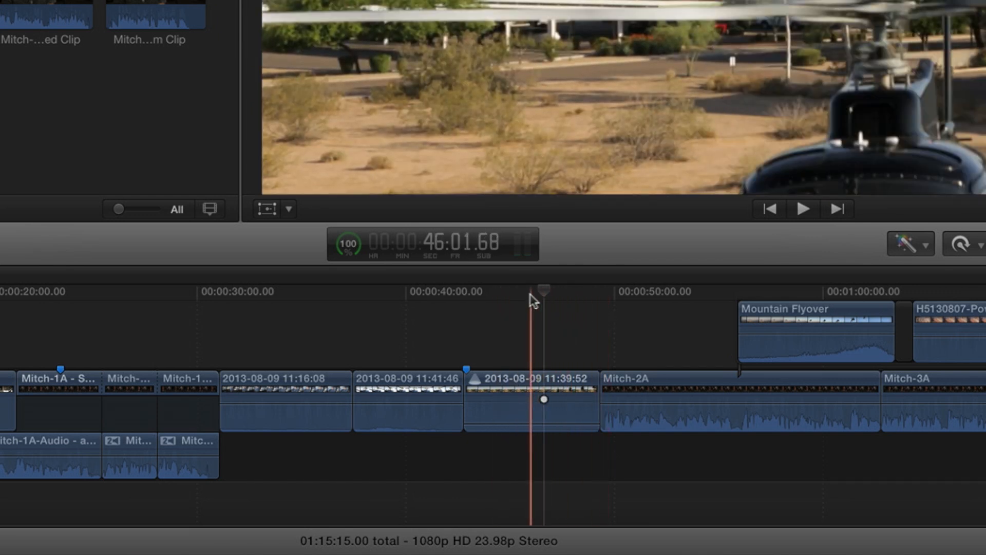
key(ctrl+Right)
key(ctrl+Right)
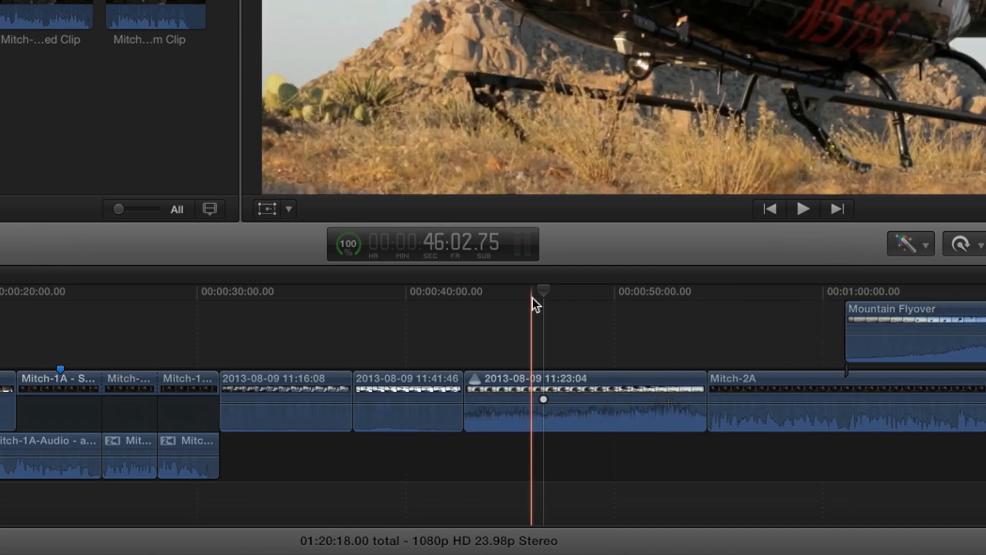
key(ctrl+Left)
key(ctrl+Left)
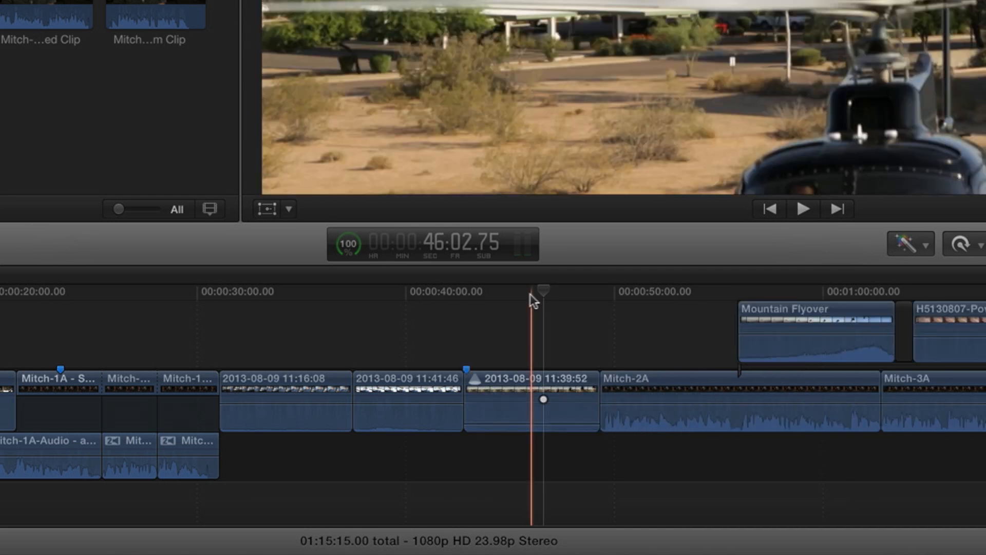
click(475, 379)
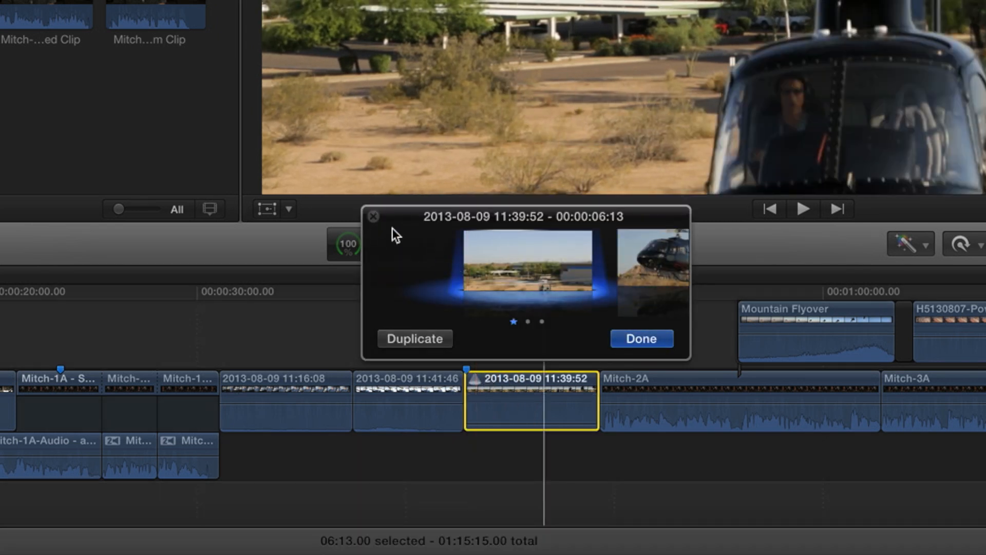
click(374, 216)
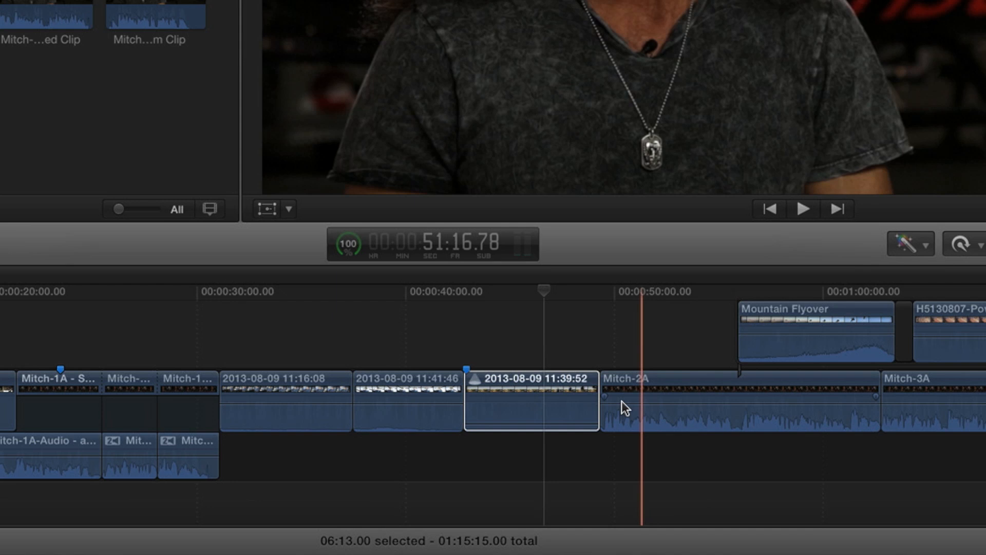
Step: Confirm 11:39:52 as the pick and lift the audition off the primary storyline, leaving a gap
click(534, 357)
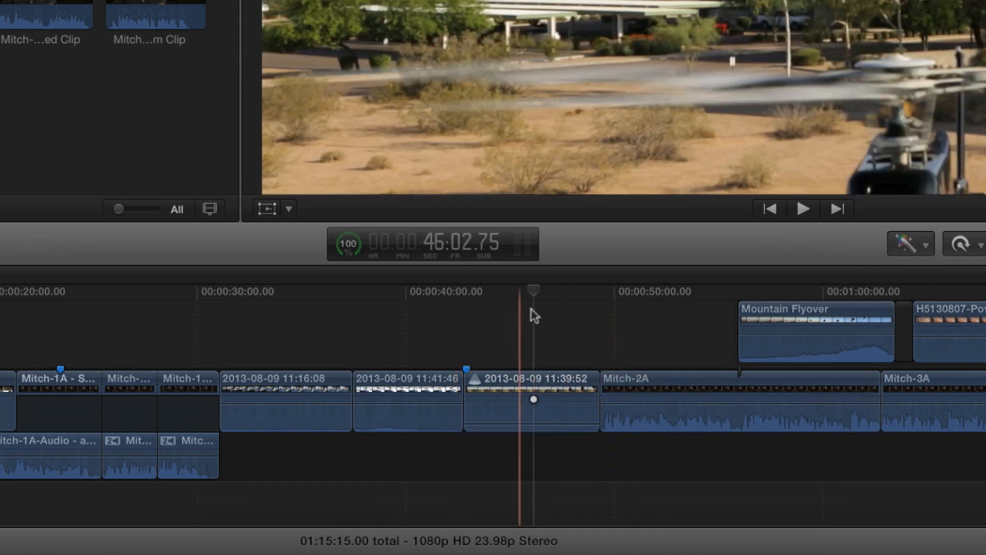
key(ctrl+Right)
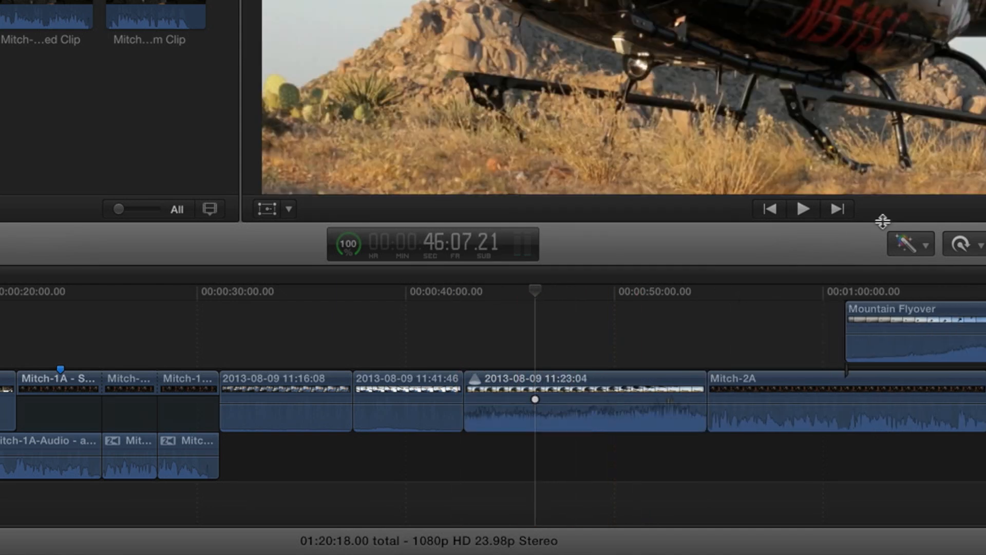
key(ctrl+Left)
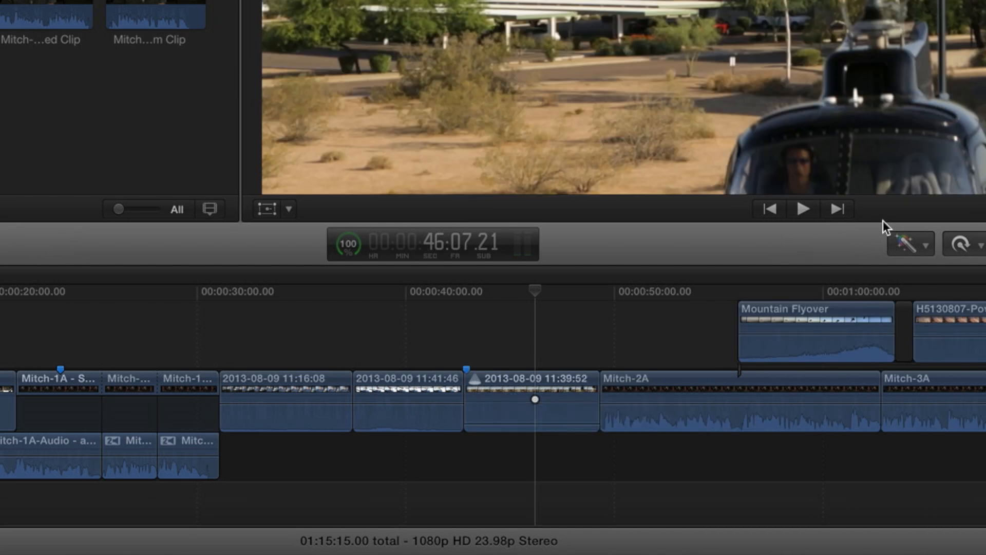
click(540, 380)
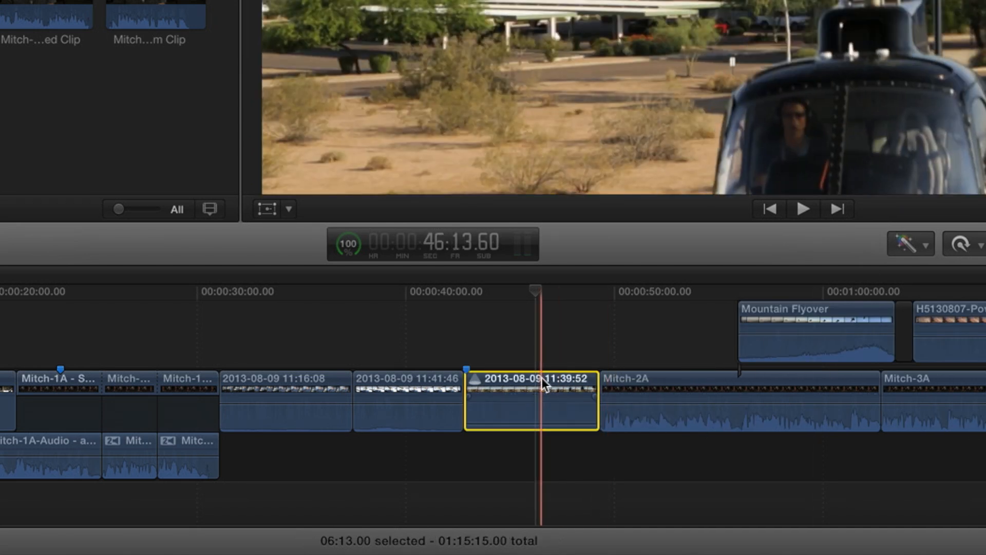
key(alt+super+Up)
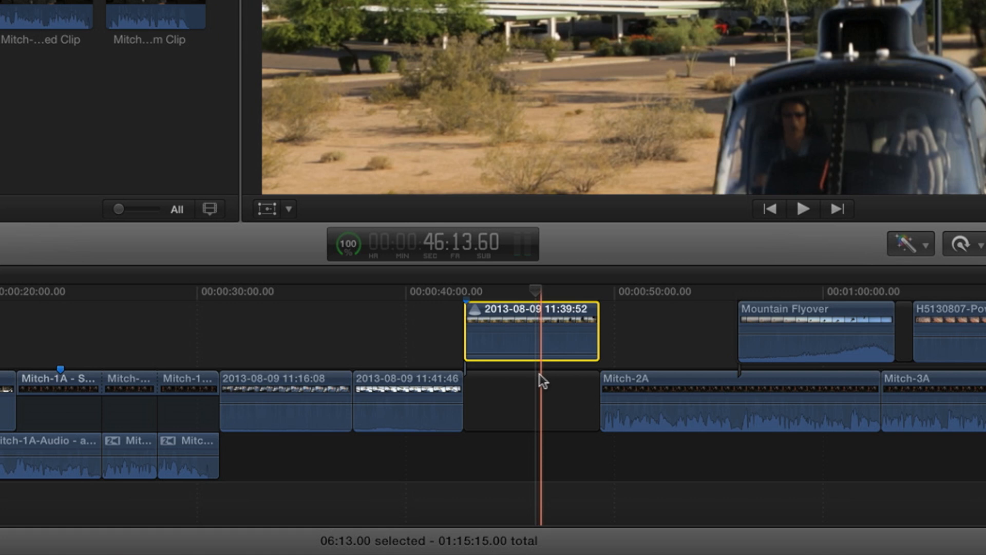
Step: Switch the connected audition to the 13:38:36 road shot and turn off skimming
key(ctrl+Right)
key(ctrl+Right)
key(ctrl+Right)
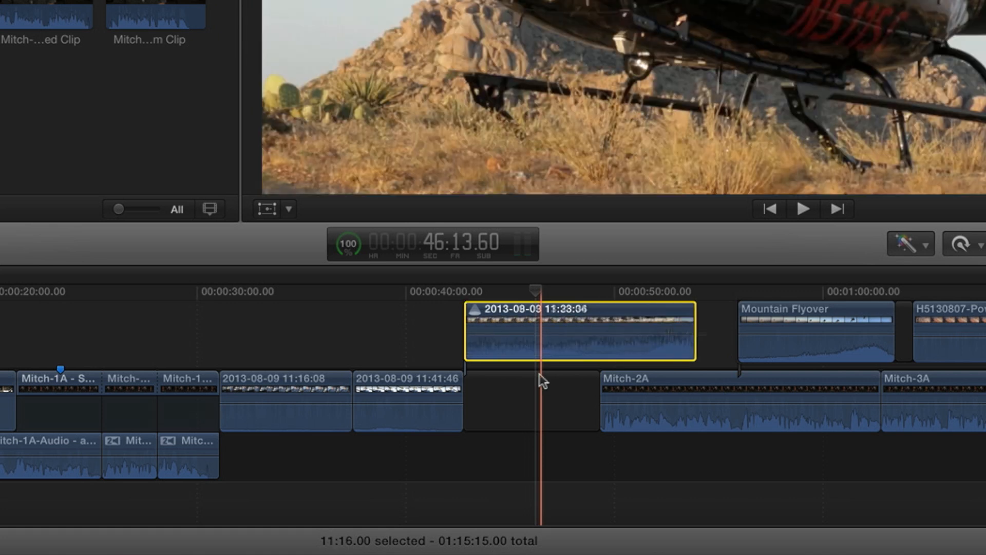
key(ctrl+Right)
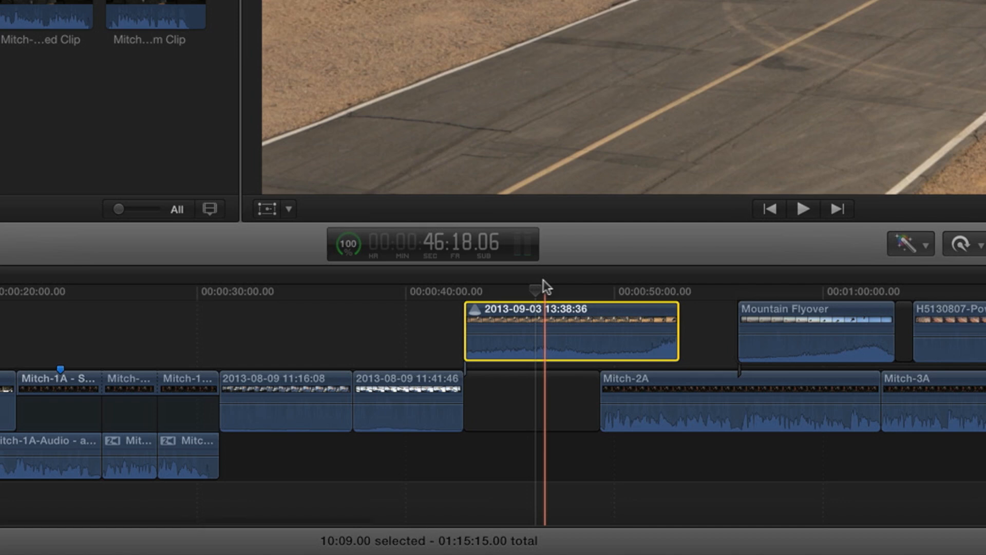
key(s)
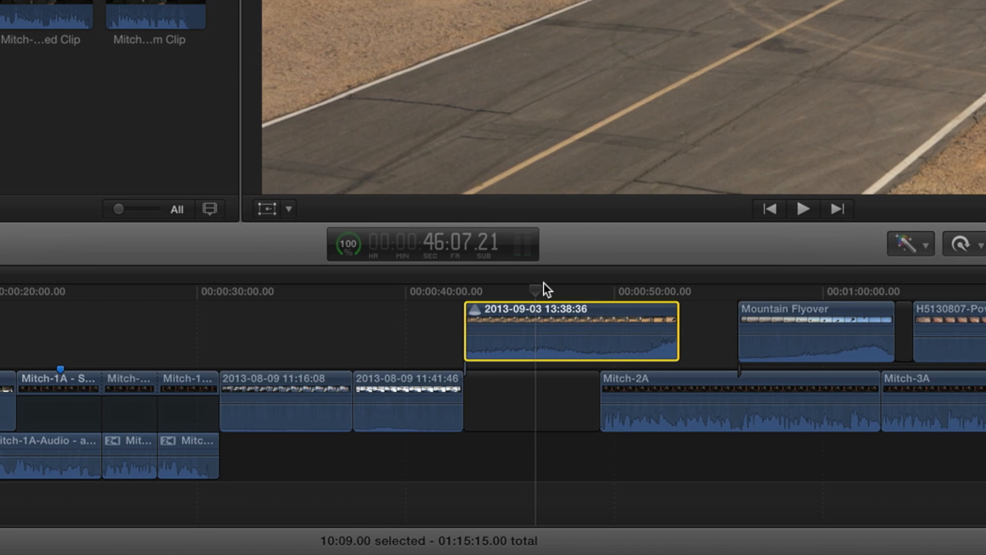
click(542, 284)
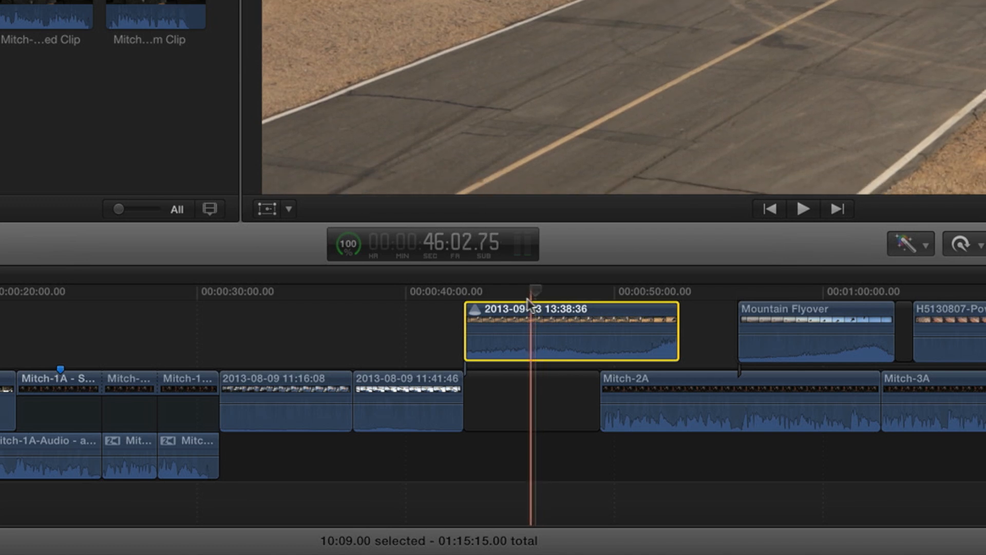
Step: Drag the connected road-shot audition from above the primary storyline into a lane beneath it
drag(520, 311, 503, 391)
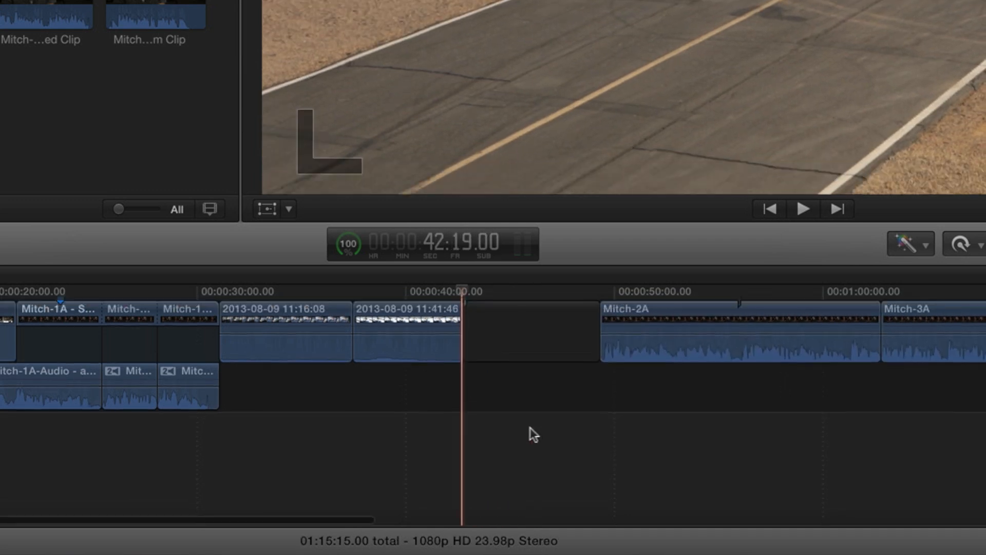
scroll(530, 428, up, 3)
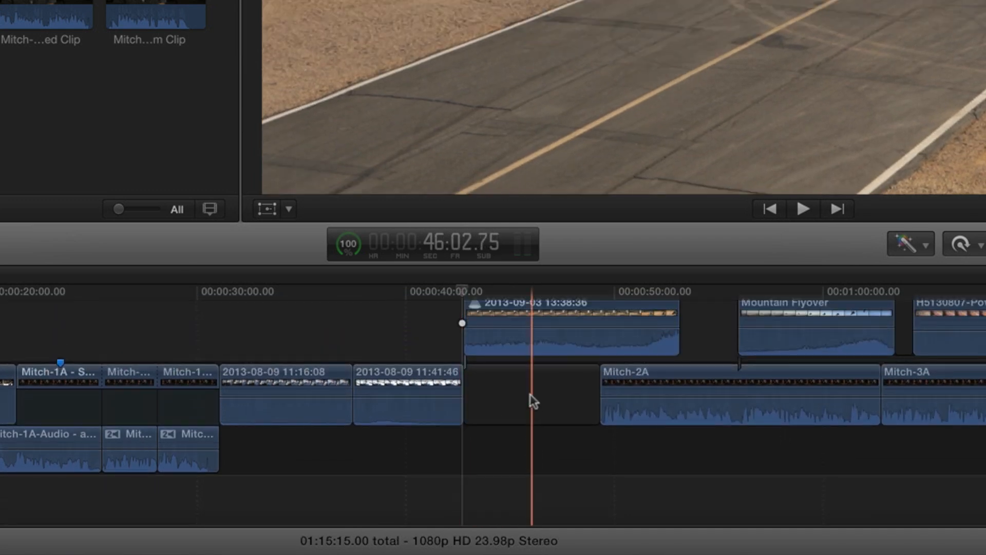
drag(522, 335, 508, 470)
scroll(501, 362, down, 2)
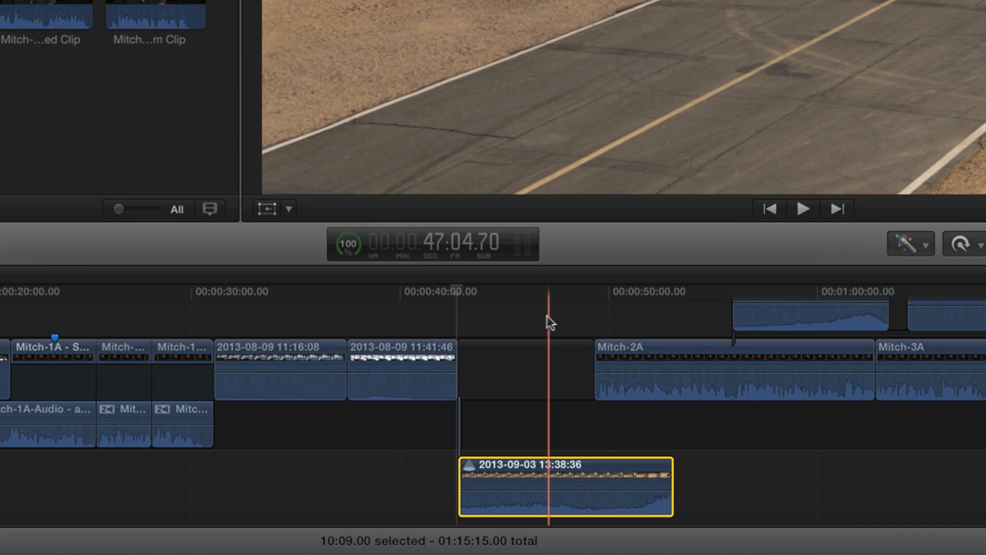
Step: Compare audition picks, keep the 13:38:36 road shot, and slide it about 20 seconds earlier
key(ctrl+Right)
key(ctrl+Left)
key(ctrl+Right)
key(ctrl+Left)
key(ctrl+Right)
key(ctrl+Right)
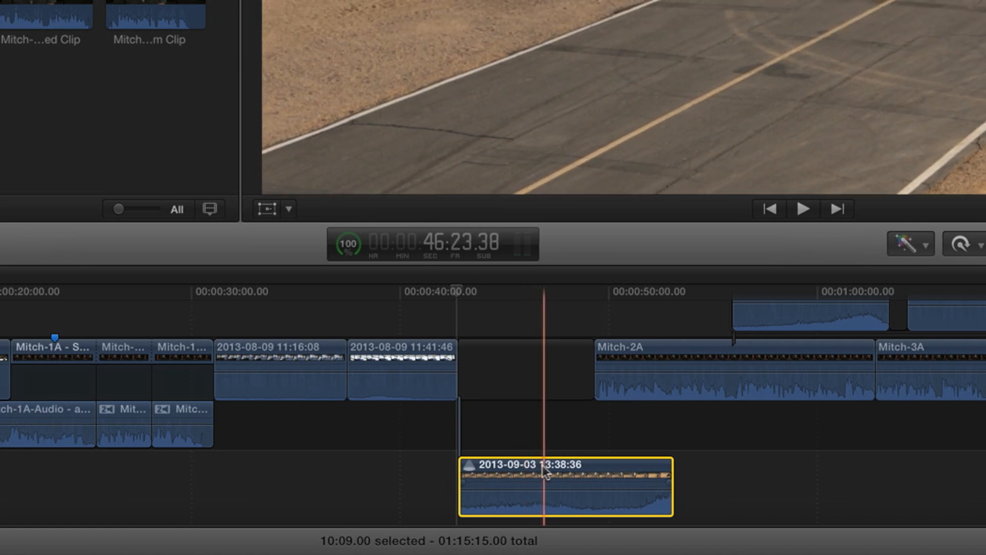
drag(559, 467, 518, 466)
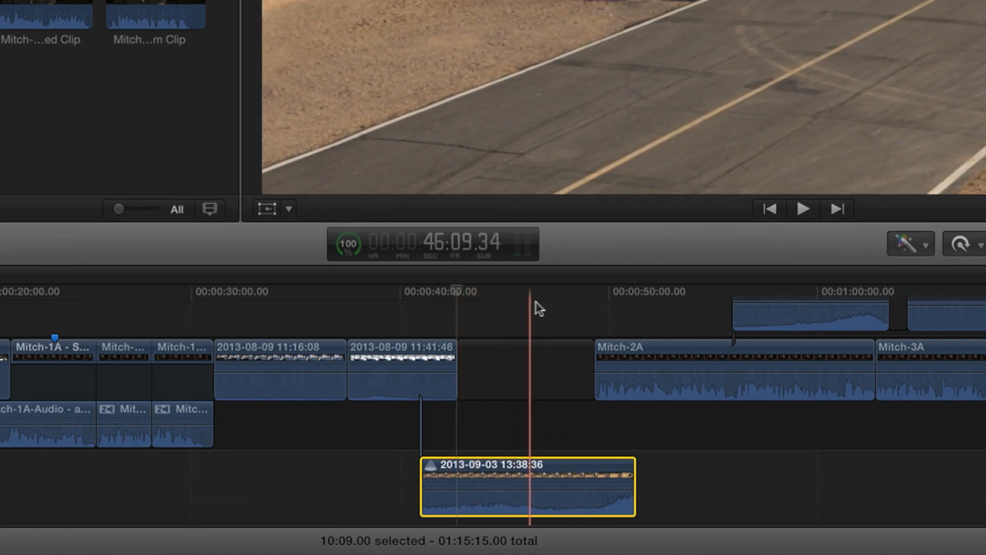